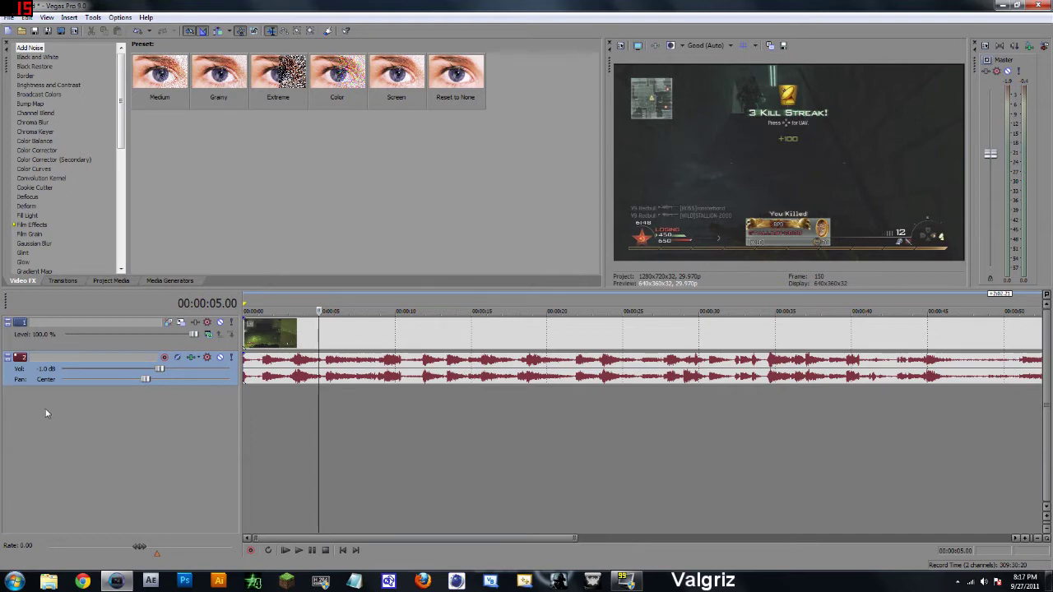
# Step: Try the audio track's volume at 0 dB and at -10 dB
pyautogui.moveTo(160, 369); pyautogui.dragTo(153, 369)
pyautogui.doubleClick(44, 370)
pyautogui.write('0')
pyautogui.press('Return')
pyautogui.doubleClick(47, 371)
pyautogui.write('-10')
pyautogui.press('Return')
# Step: Play the audio from about the 4-second mark, and replay it with the track volume raised to -3.0 dB
pyautogui.click(305, 415)
pyautogui.press('space')
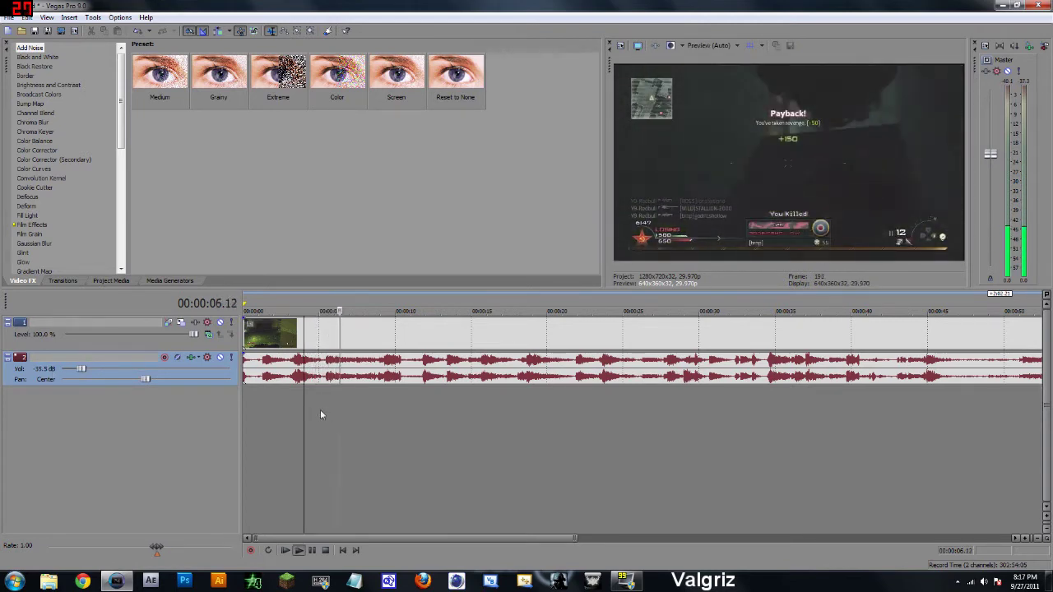
pyautogui.press('space')
pyautogui.moveTo(82, 370); pyautogui.dragTo(139, 369)
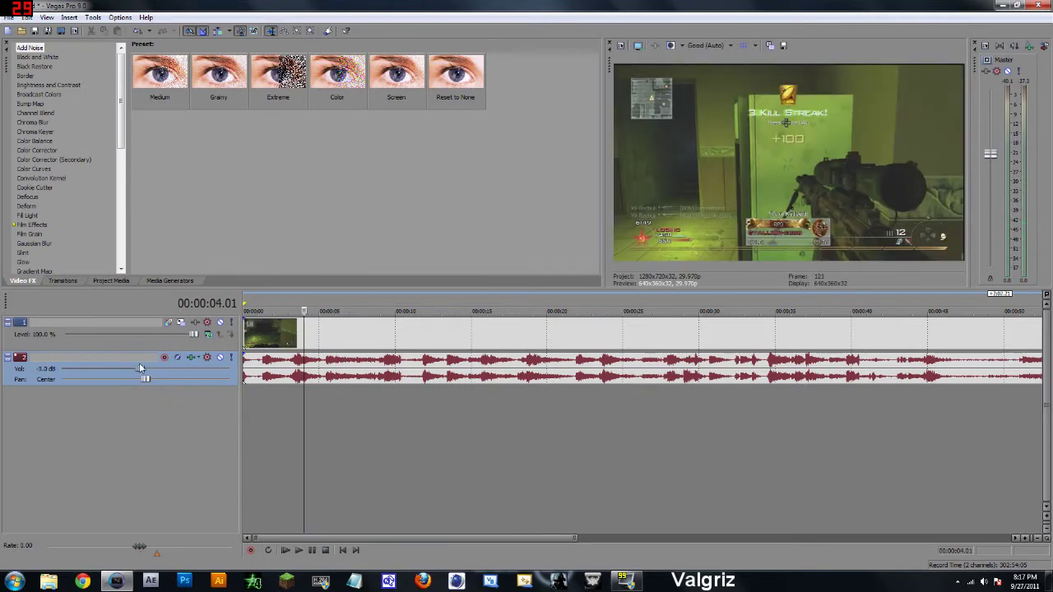
pyautogui.press('space')
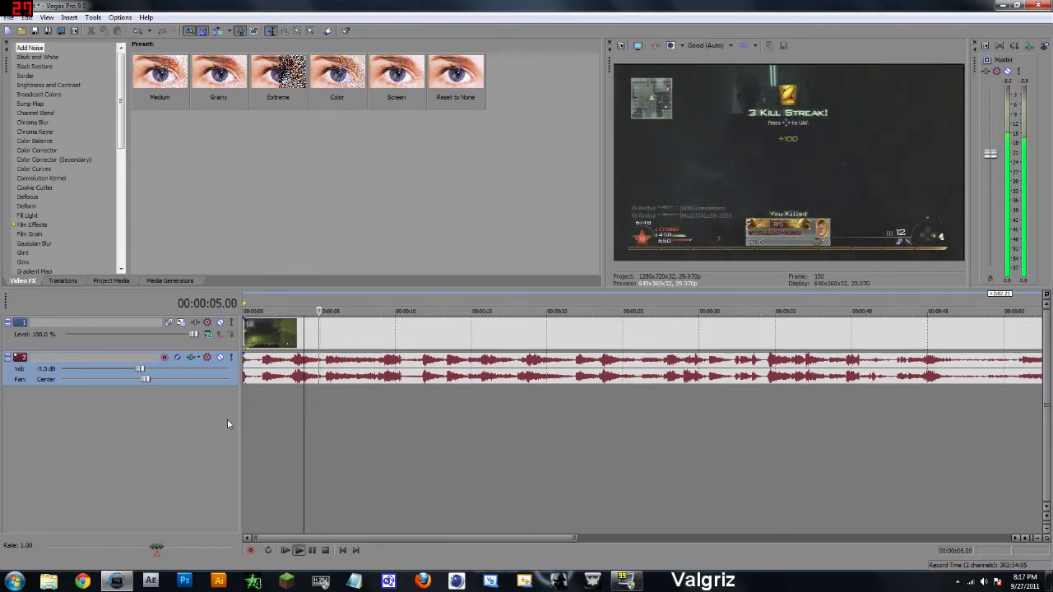
pyautogui.press('space')
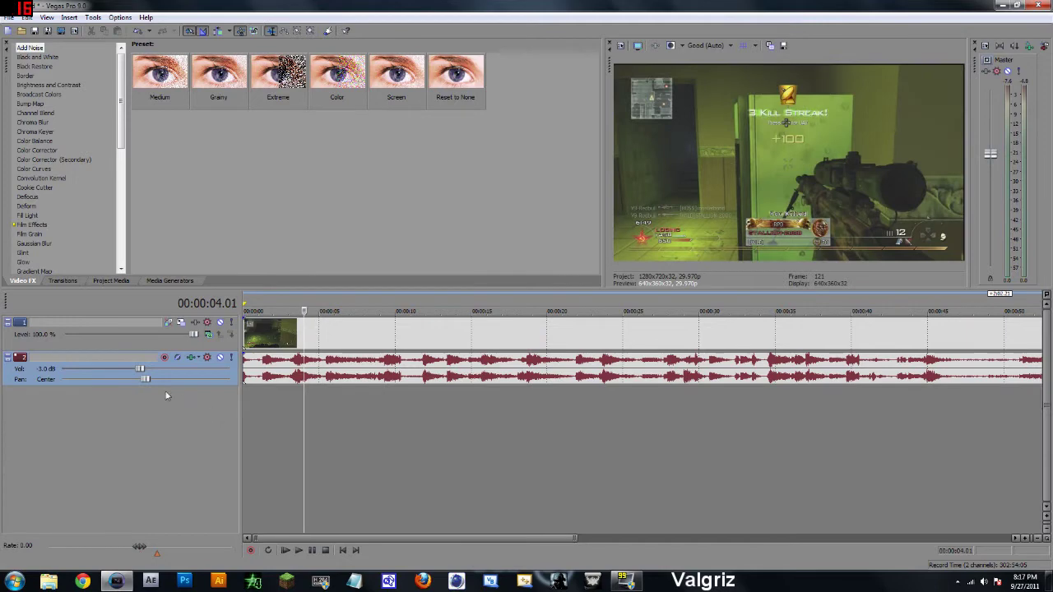
# Step: Set the audio track's volume to exactly -10 dB after trying it higher and lower
pyautogui.moveTo(141, 370); pyautogui.dragTo(172, 371)
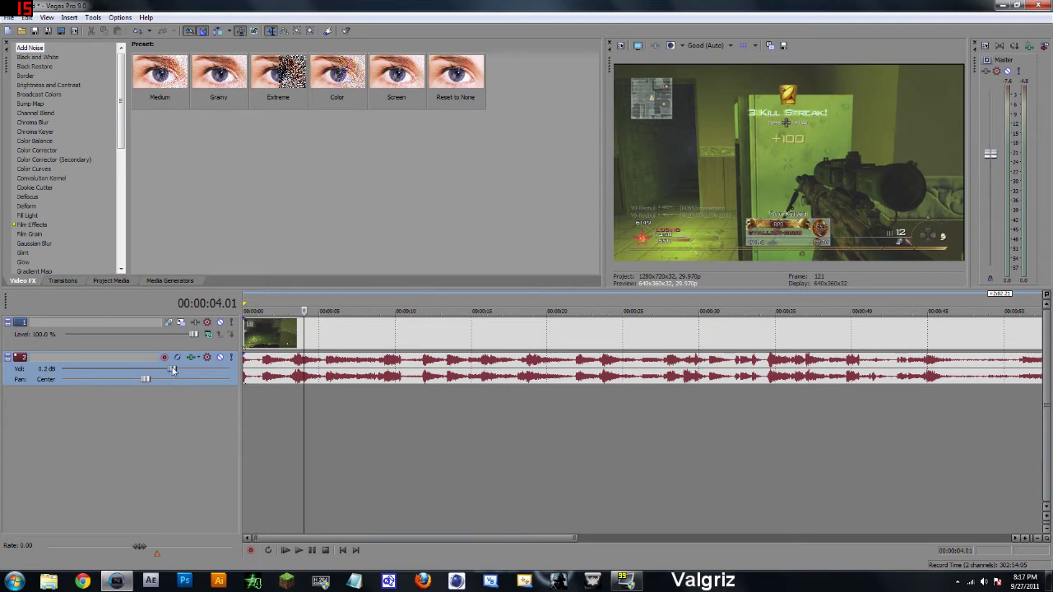
pyautogui.moveTo(173, 370); pyautogui.dragTo(124, 377)
pyautogui.doubleClick(45, 369)
pyautogui.write('-10')
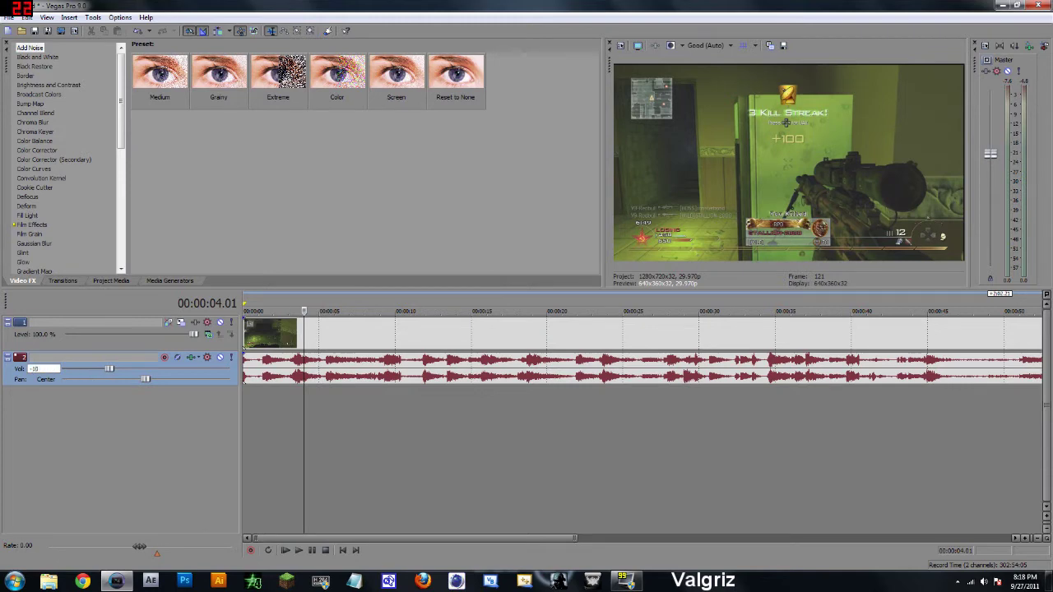
pyautogui.write('.')
pyautogui.press('Return')
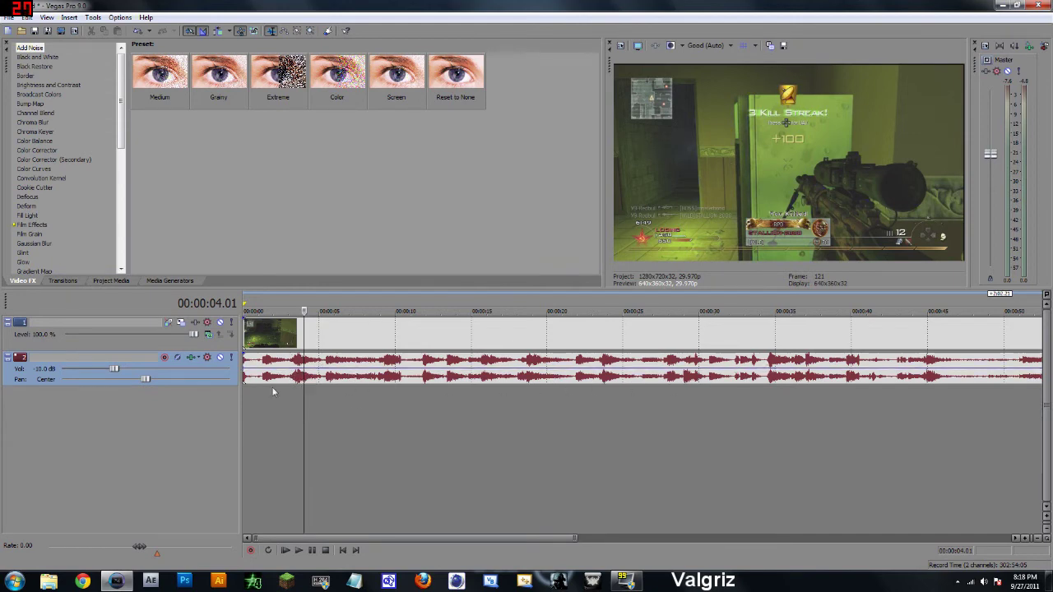
# Step: Insert a volume envelope on the audio track
pyautogui.rightClick(233, 377)
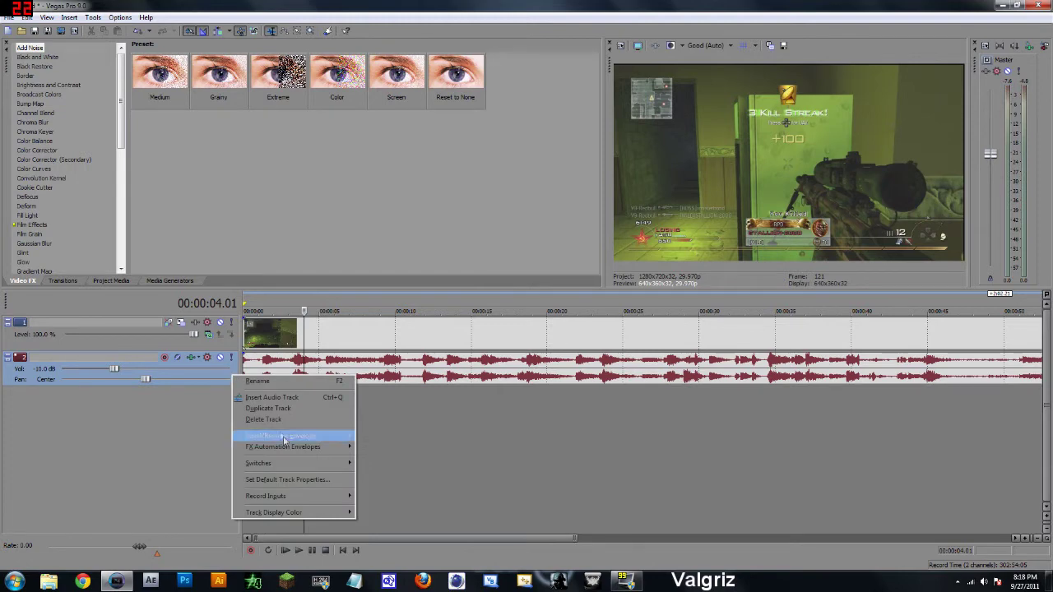
pyautogui.moveTo(295, 438)
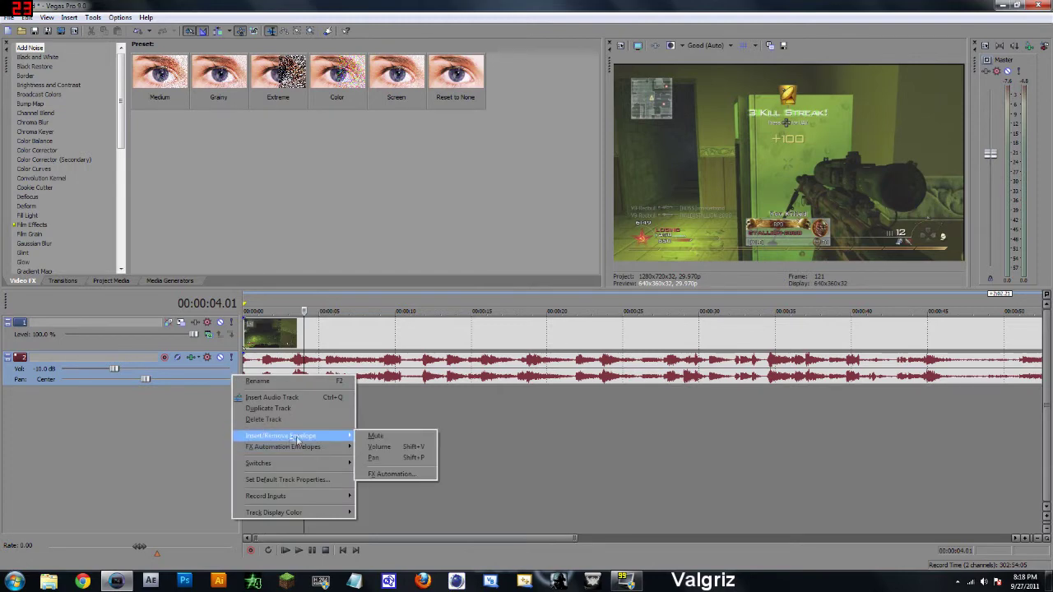
pyautogui.click(387, 450)
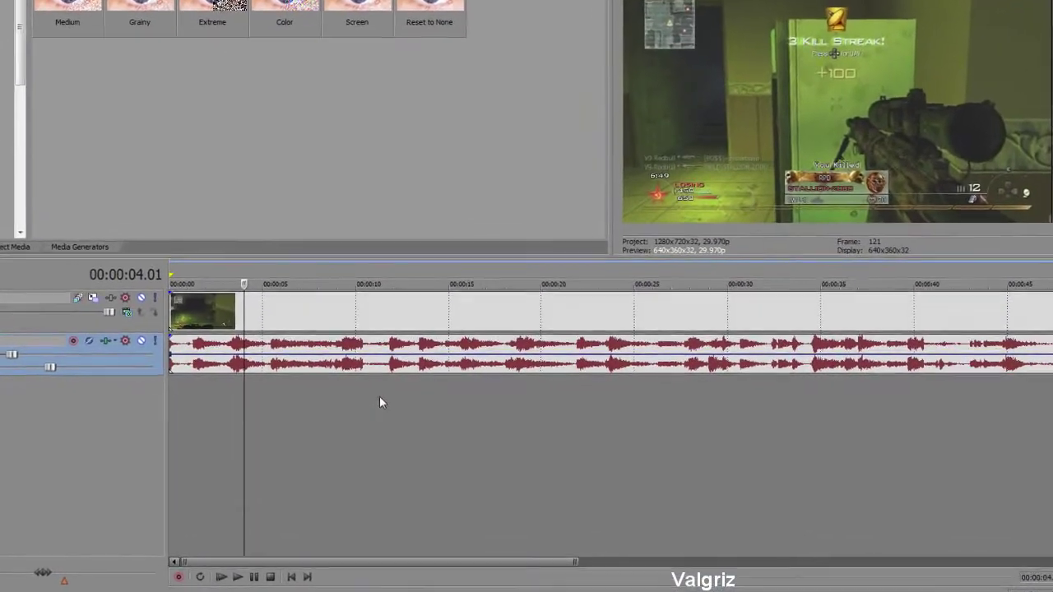
# Step: Play the audio from just after the 1-second mark with the volume envelope at its highest and at its lowest level
pyautogui.scroll(5, 338, 413)
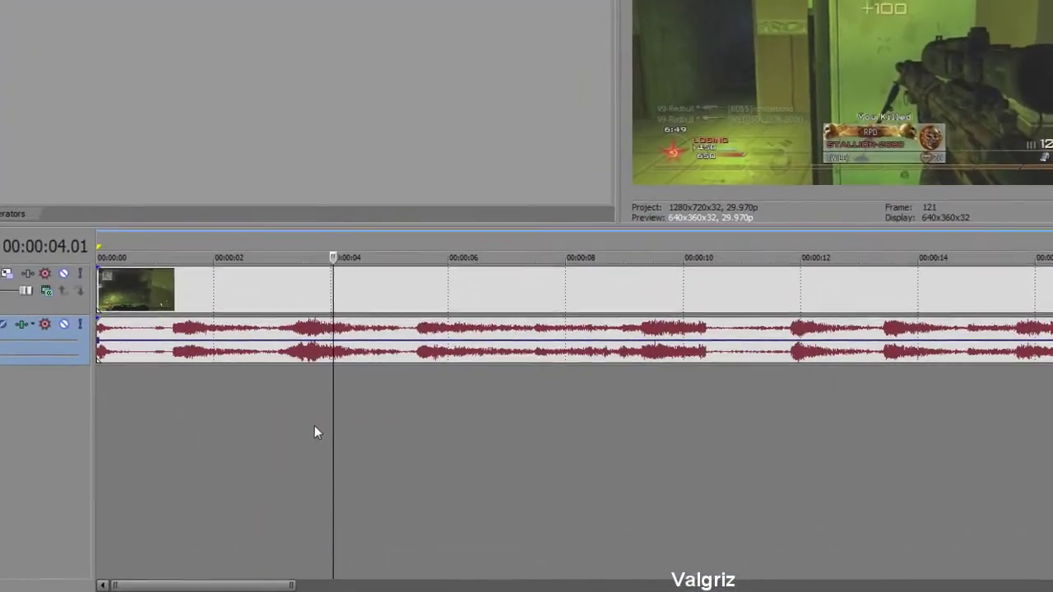
pyautogui.scroll(2, 296, 425)
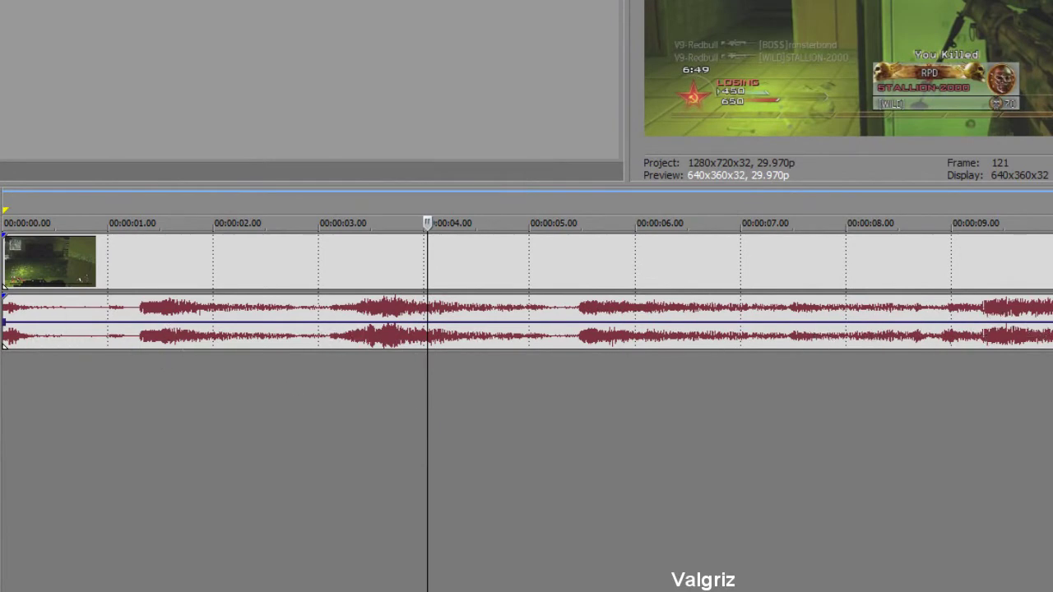
pyautogui.scroll(1, 135, 330)
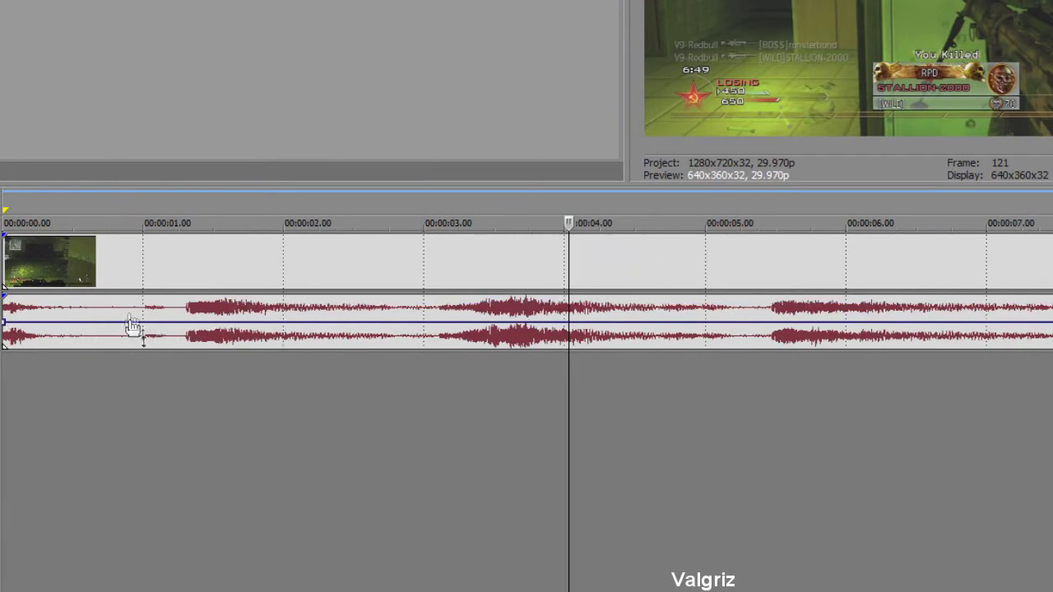
pyautogui.click(169, 428)
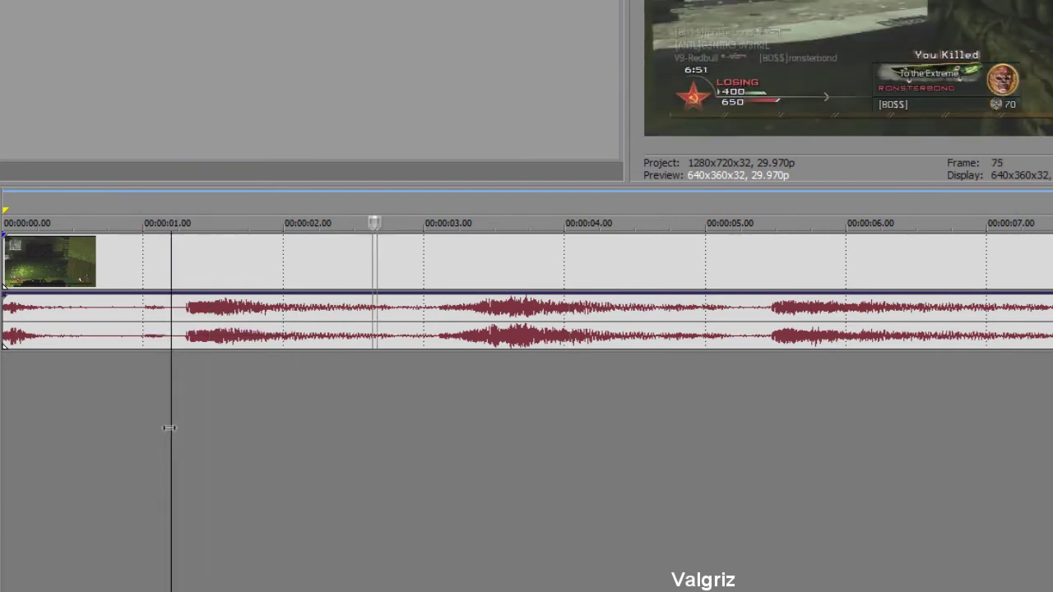
pyautogui.press('space')
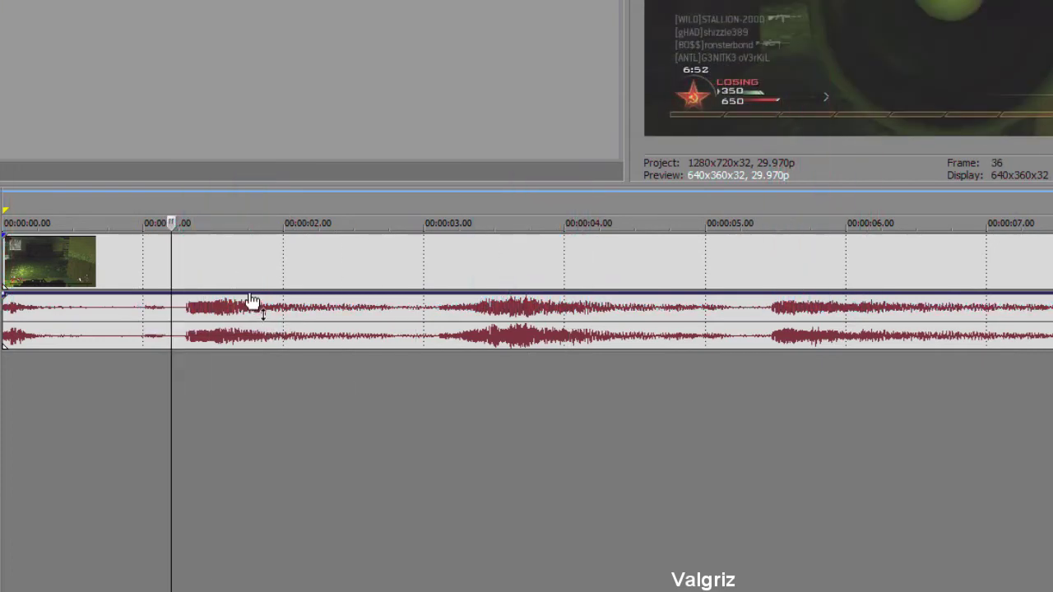
pyautogui.press('space')
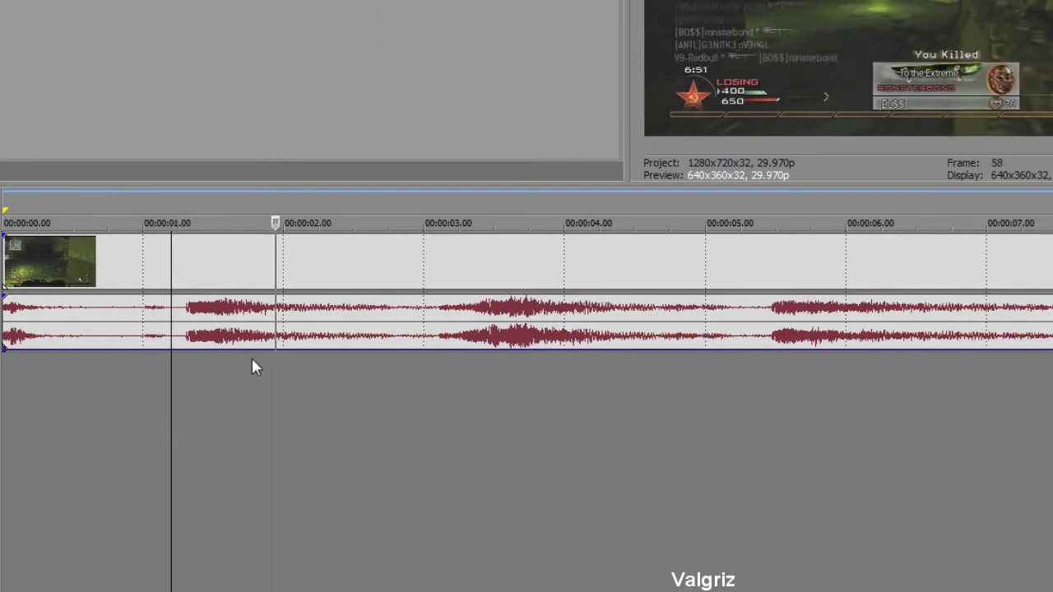
pyautogui.press('space')
# Step: Return the whole volume envelope to its middle level and play the audio from just after 1 second
pyautogui.moveTo(265, 351); pyautogui.dragTo(275, 332)
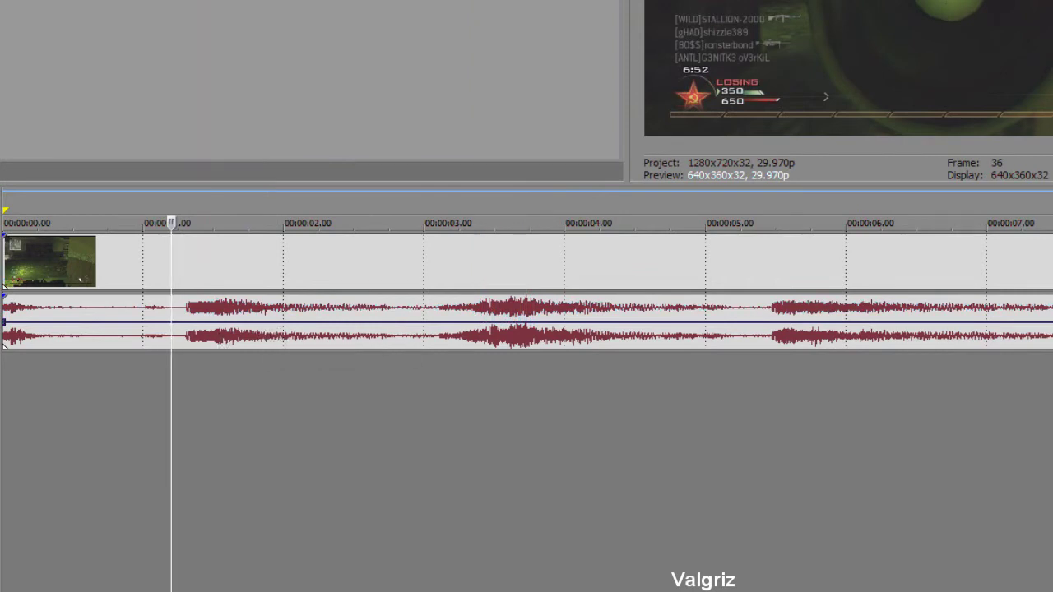
pyautogui.press('space')
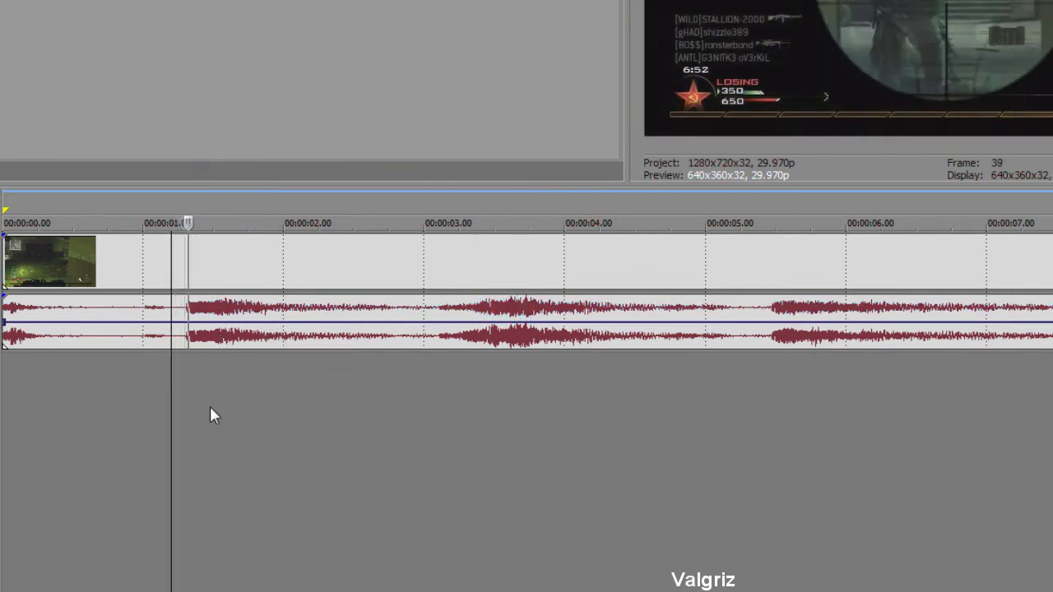
pyautogui.press('space')
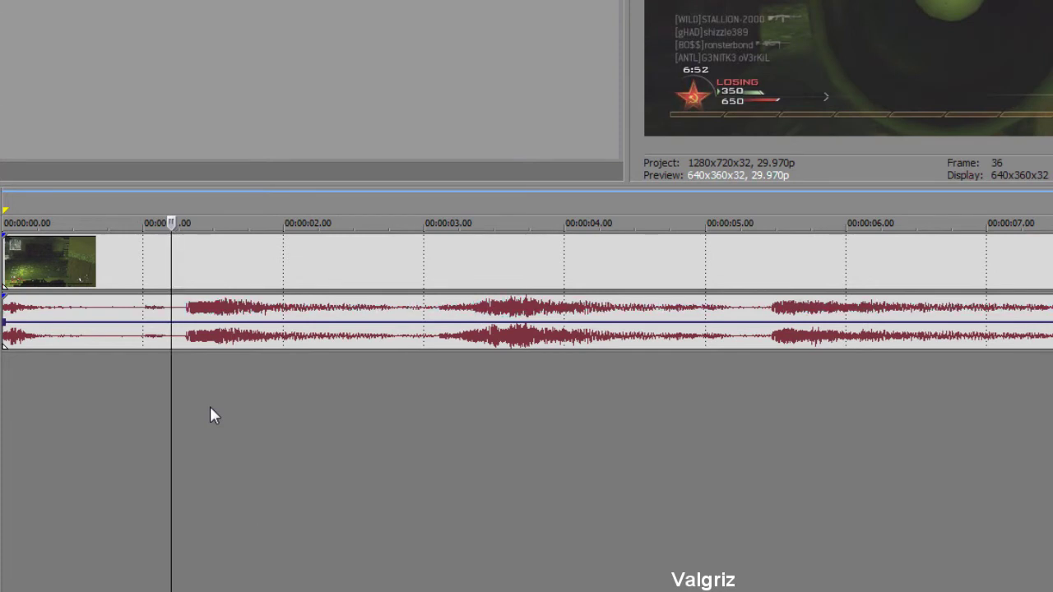
# Step: Raise the volume envelope to about 5.7 dB and fade it down near the bottom between points at 00:00:01.06 and about 00:00:02.27
pyautogui.moveTo(228, 328); pyautogui.dragTo(229, 301)
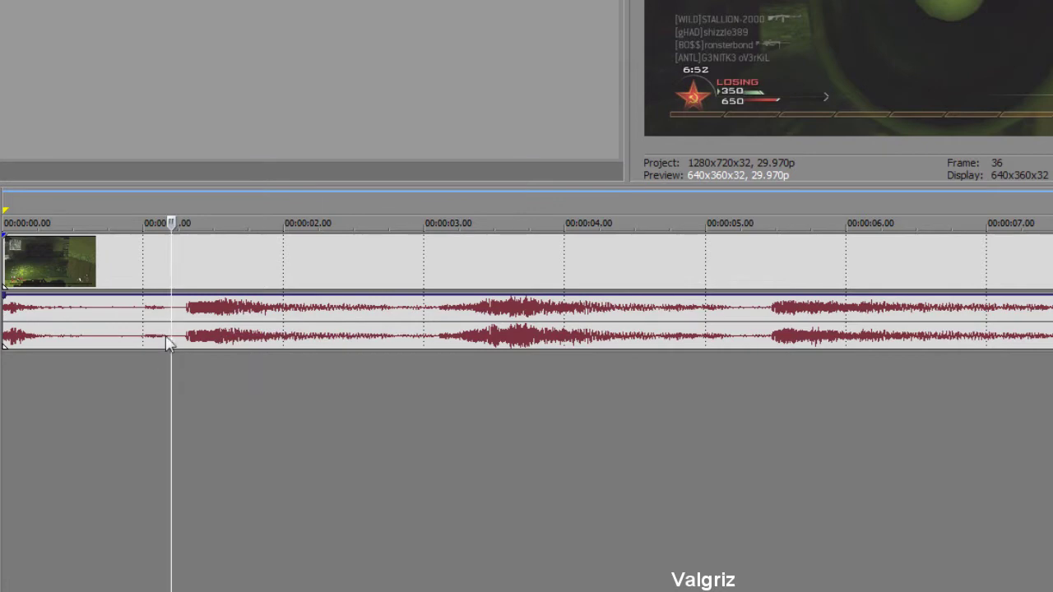
pyautogui.click(172, 299)
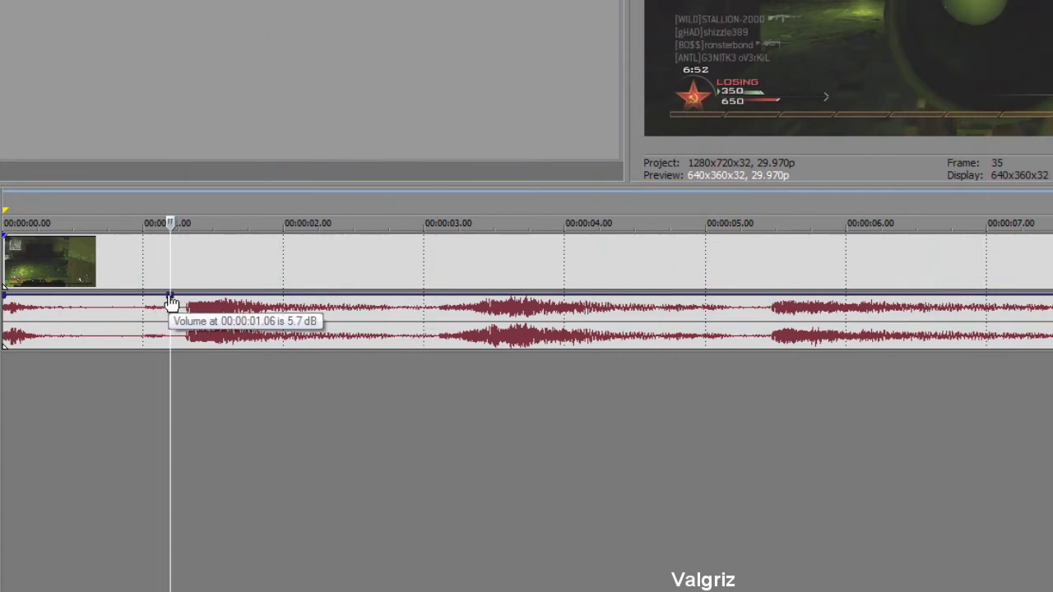
pyautogui.scroll(-1, 171, 303)
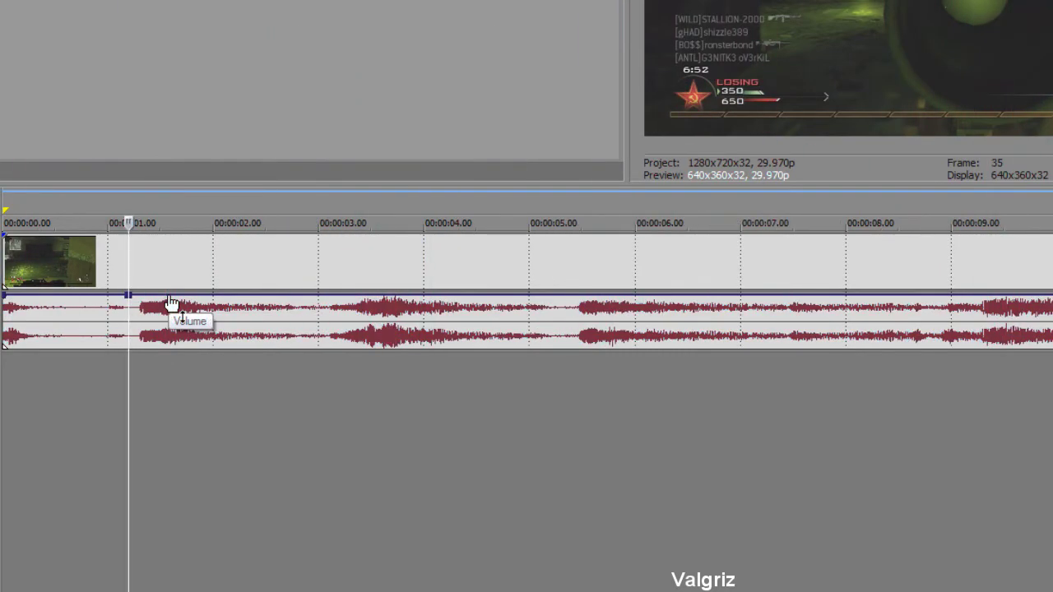
pyautogui.click(311, 412)
pyautogui.doubleClick(310, 296)
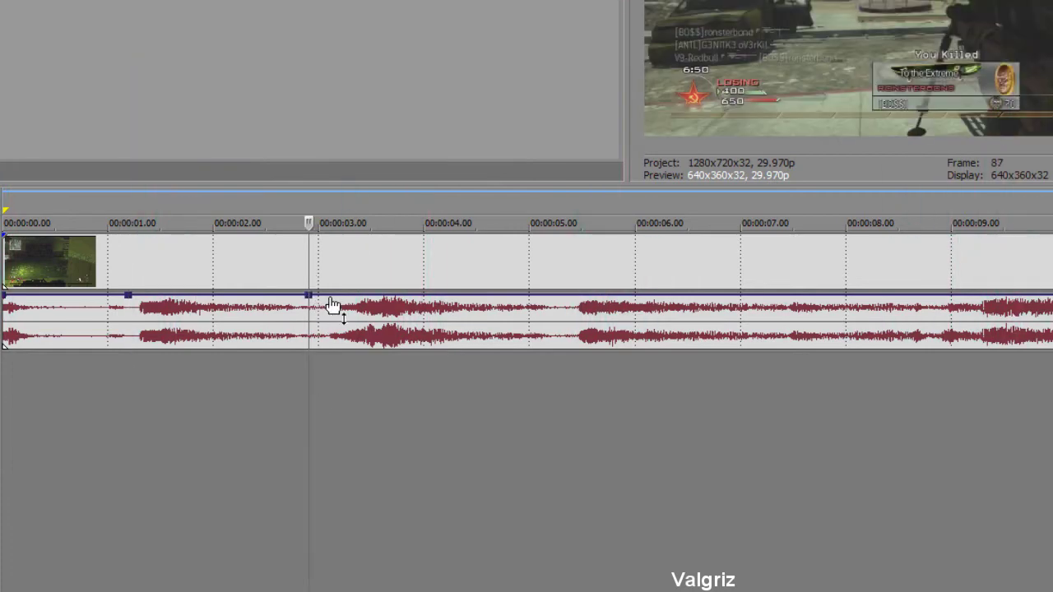
pyautogui.moveTo(337, 305); pyautogui.dragTo(346, 351)
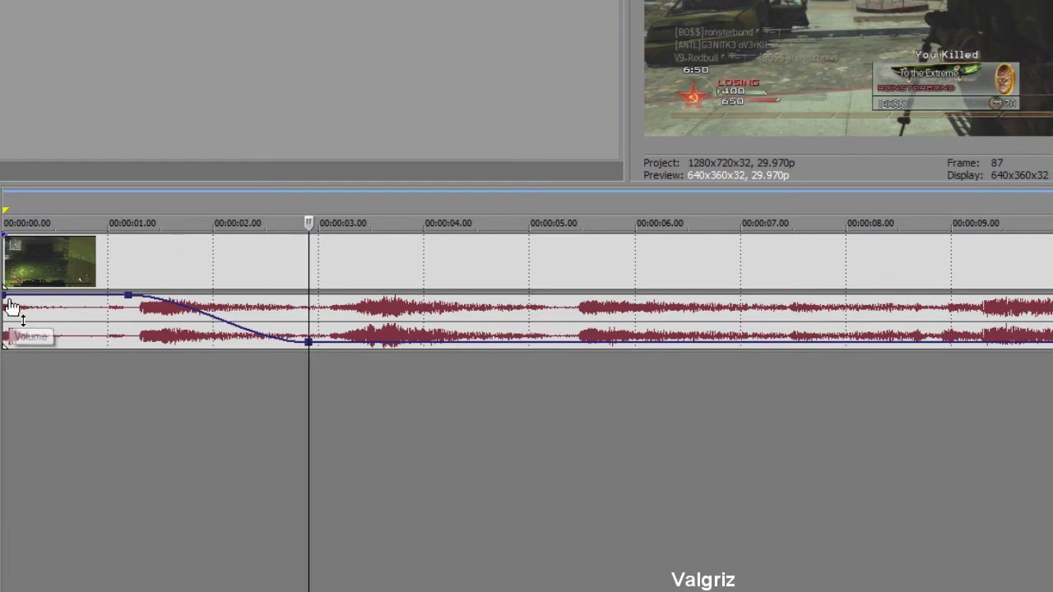
# Step: Play the audio from just before the first envelope point to hear the volume fade down
pyautogui.scroll(3, 118, 380)
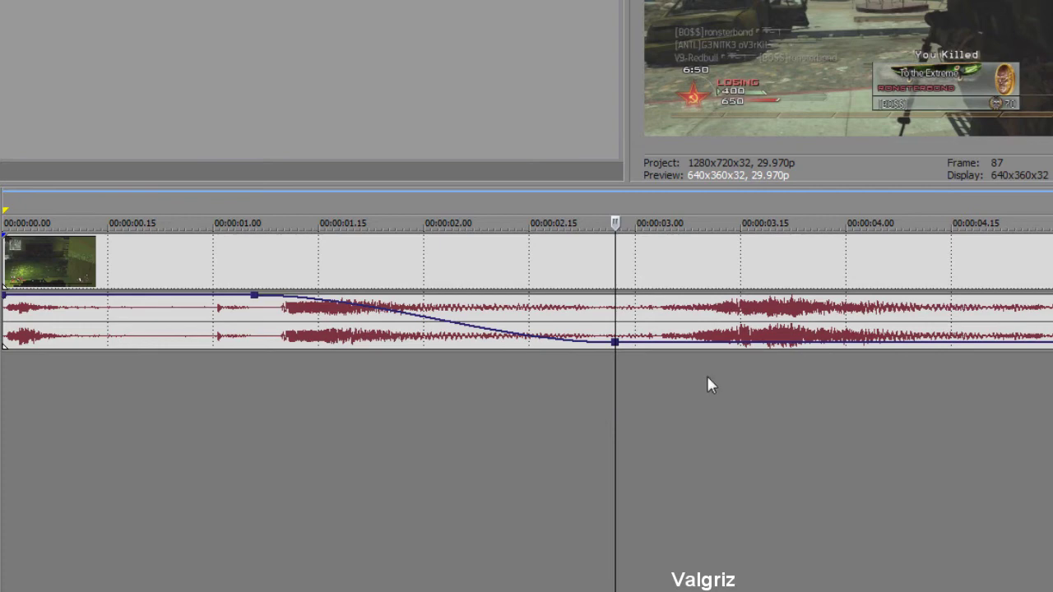
pyautogui.scroll(1, 691, 384)
pyautogui.scroll(-1, 823, 416)
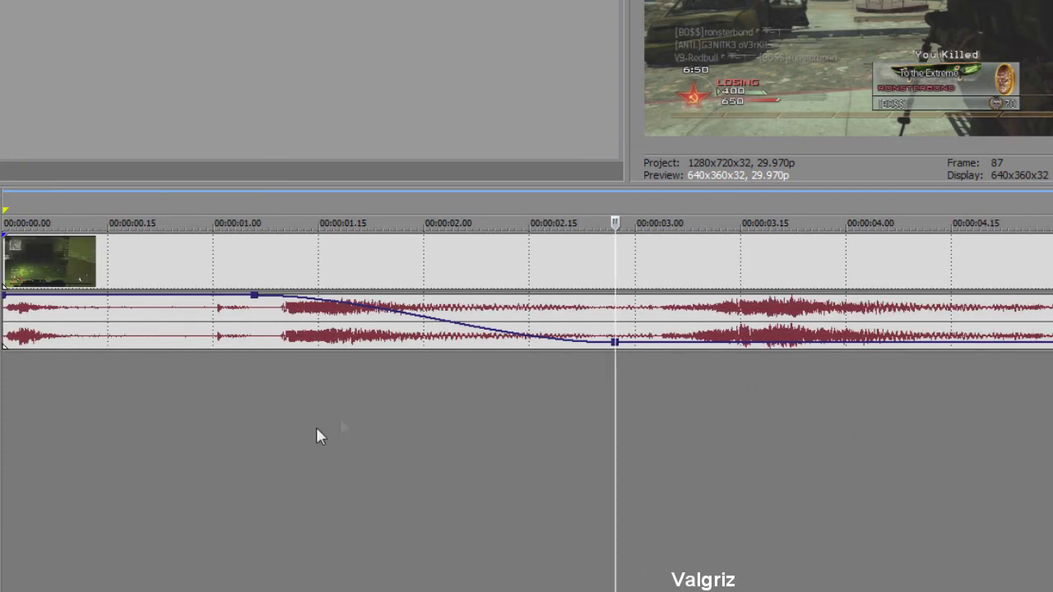
pyautogui.scroll(-2, 316, 436)
pyautogui.click(121, 407)
pyautogui.press('space')
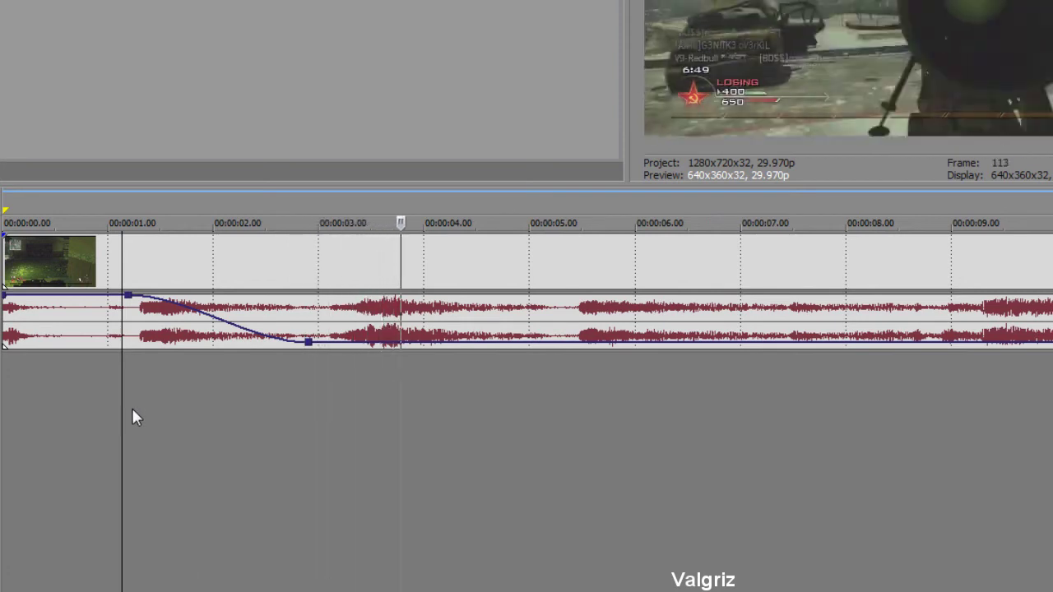
pyautogui.press('space')
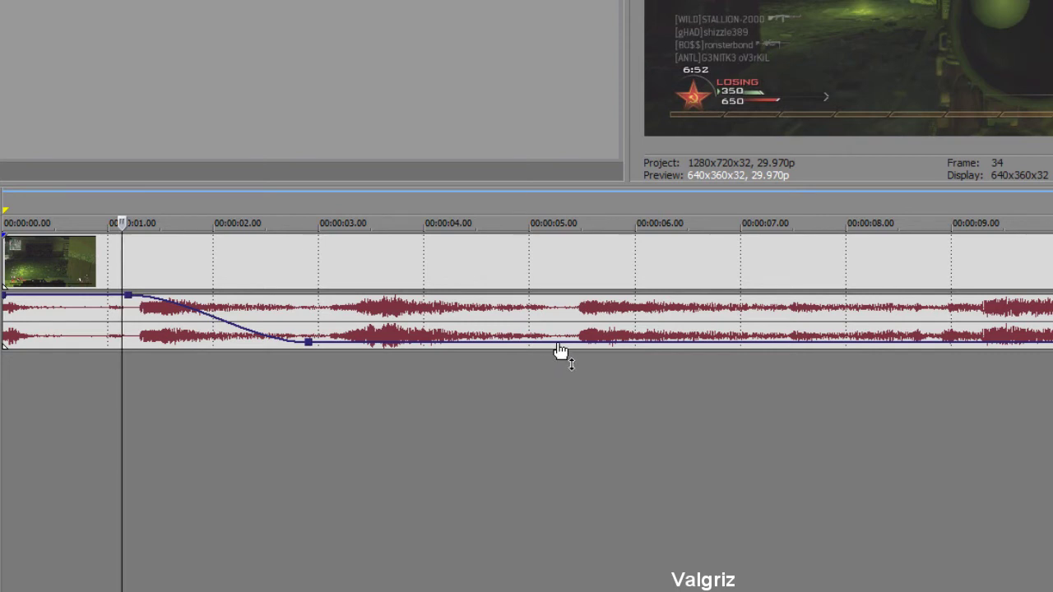
# Step: Add envelope points at about 5.3 and 5.6 seconds, raise the volume near the top from the second, and play the rise
pyautogui.doubleClick(558, 341)
pyautogui.doubleClick(590, 341)
pyautogui.moveTo(614, 344); pyautogui.dragTo(616, 298)
pyautogui.click(557, 398)
pyautogui.press('space')
pyautogui.press('space')
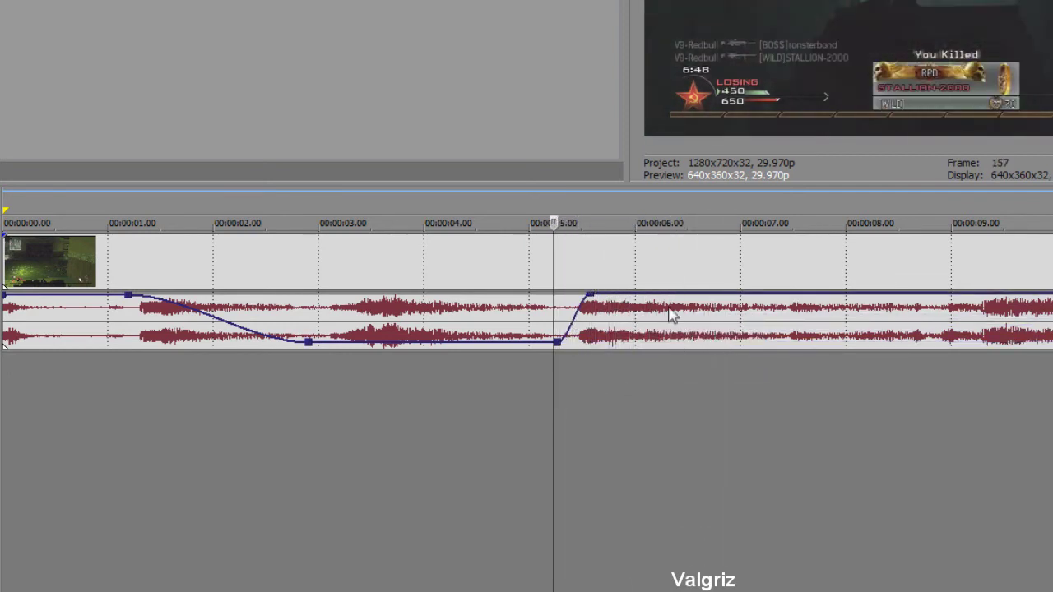
# Step: Add an envelope point at about 6.5 seconds, lower it near the bottom, and play the new fade-down
pyautogui.doubleClick(695, 305)
pyautogui.moveTo(696, 305); pyautogui.dragTo(693, 344)
pyautogui.click(600, 411)
pyautogui.press('space')
pyautogui.press('space')
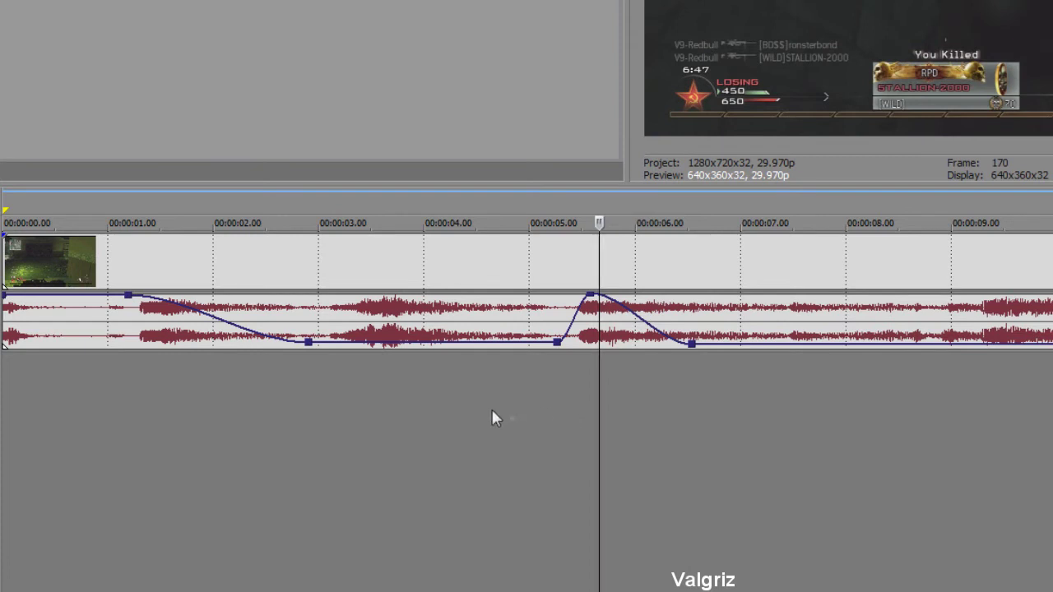
# Step: Examine the fade type options for the first fade-down of the volume envelope, between about 00:00:01.06 and 00:00:02.27
pyautogui.click(137, 411)
pyautogui.scroll(1, 306, 444)
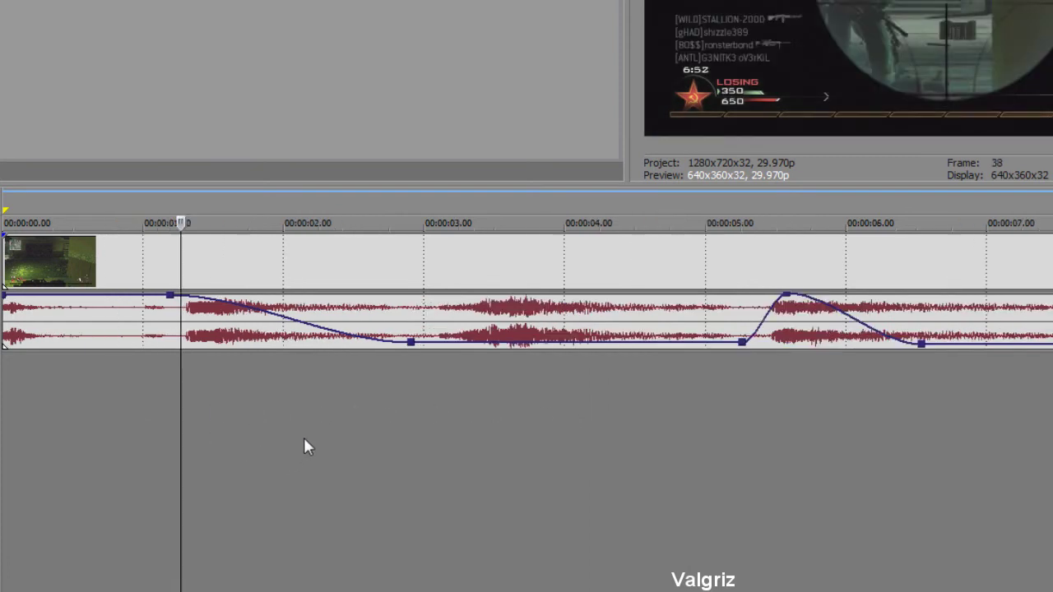
pyautogui.scroll(2, 304, 445)
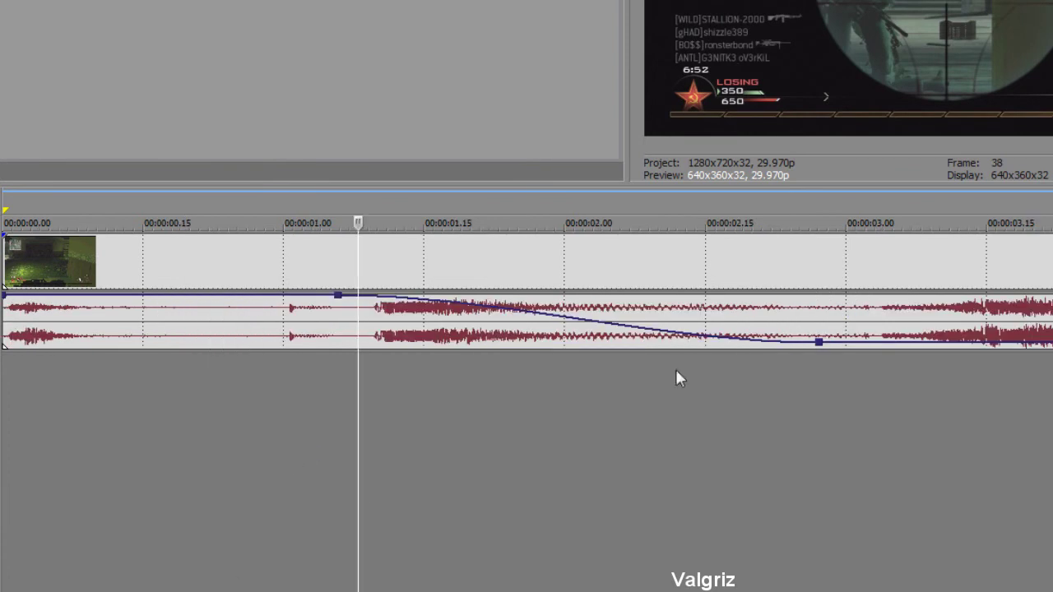
pyautogui.hscroll(3, 527, 330)
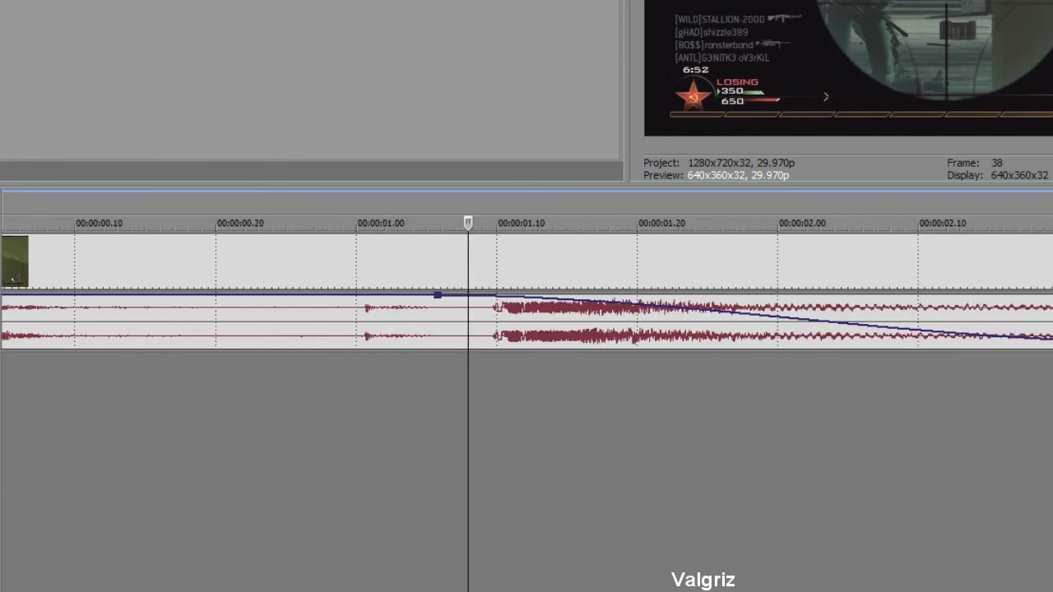
pyautogui.hscroll(2, 343, 387)
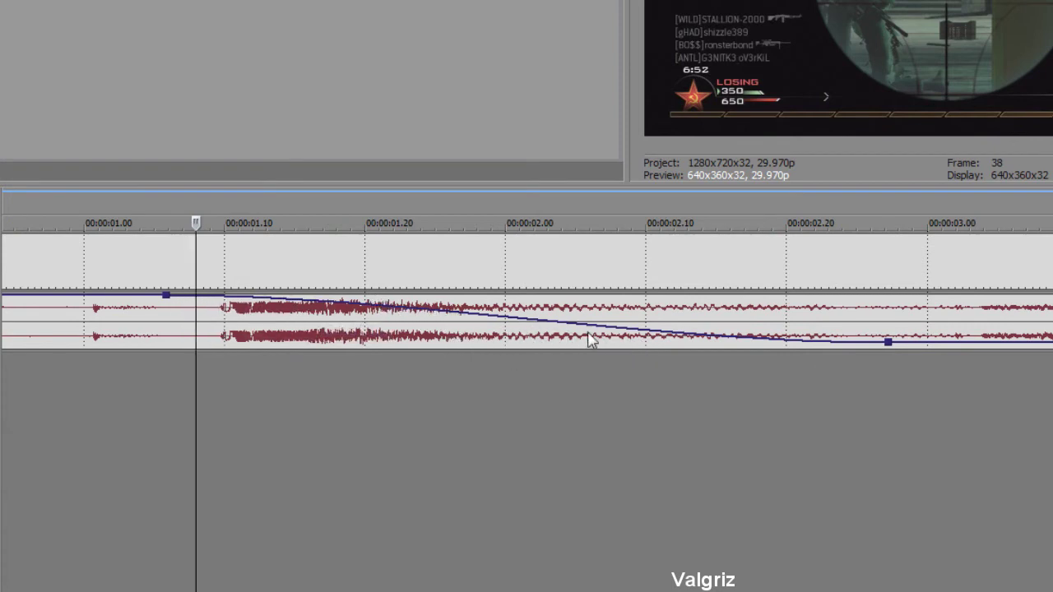
pyautogui.rightClick(390, 304)
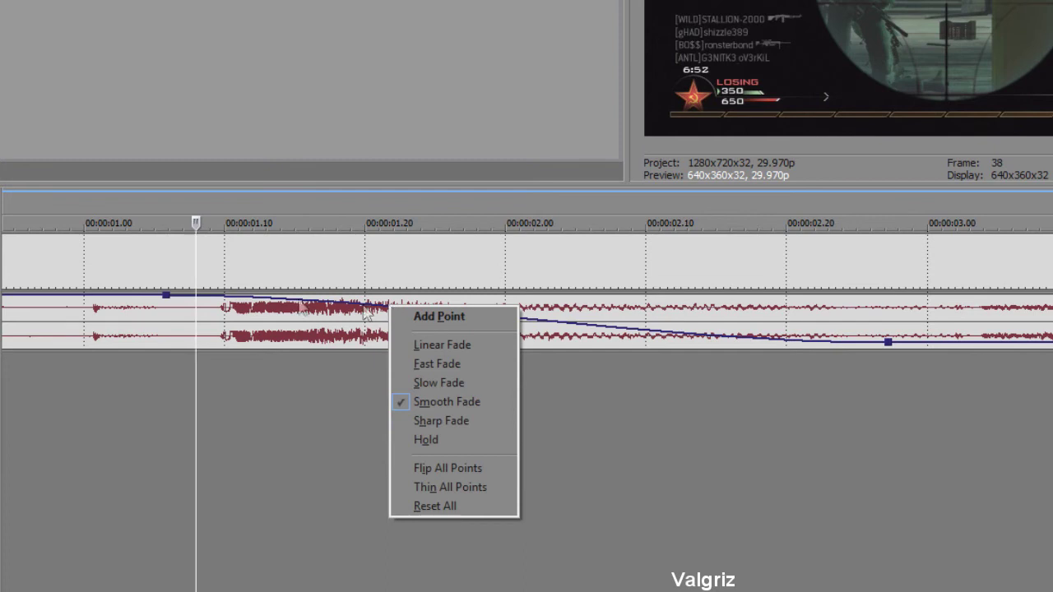
pyautogui.rightClick(284, 301)
pyautogui.rightClick(274, 297)
pyautogui.press('Escape')
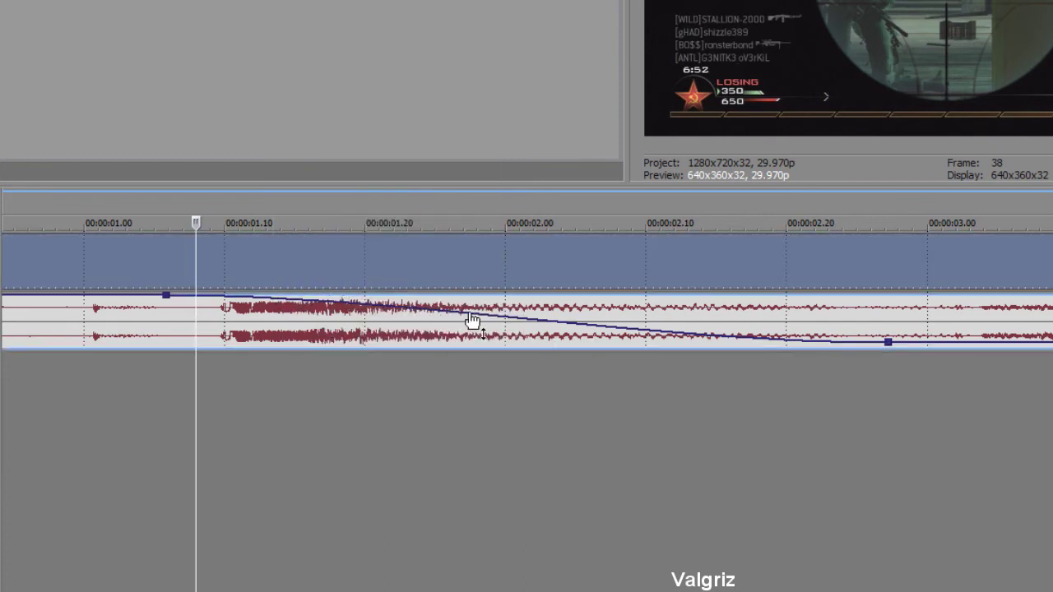
# Step: Try Linear Fade and Fast Fade as the curve type of the volume envelope's first fade-down
pyautogui.rightClick(470, 315)
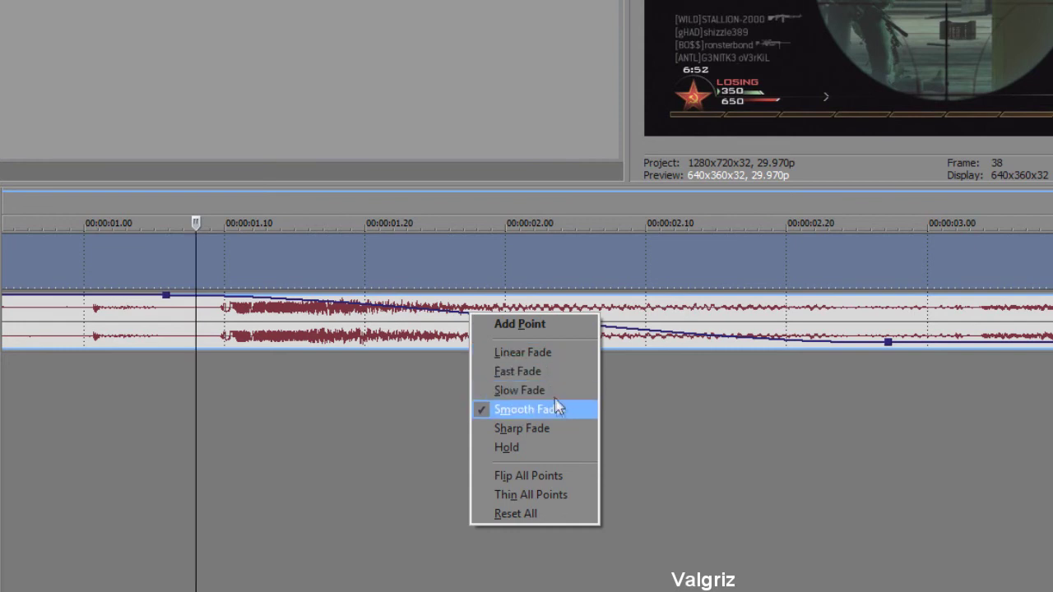
pyautogui.click(563, 370)
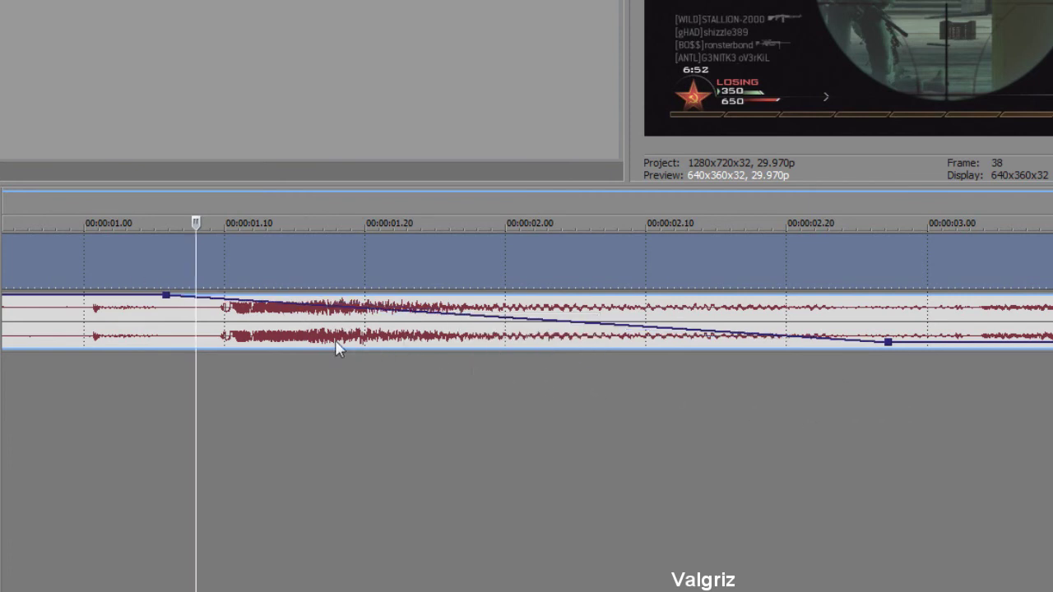
pyautogui.click(179, 391)
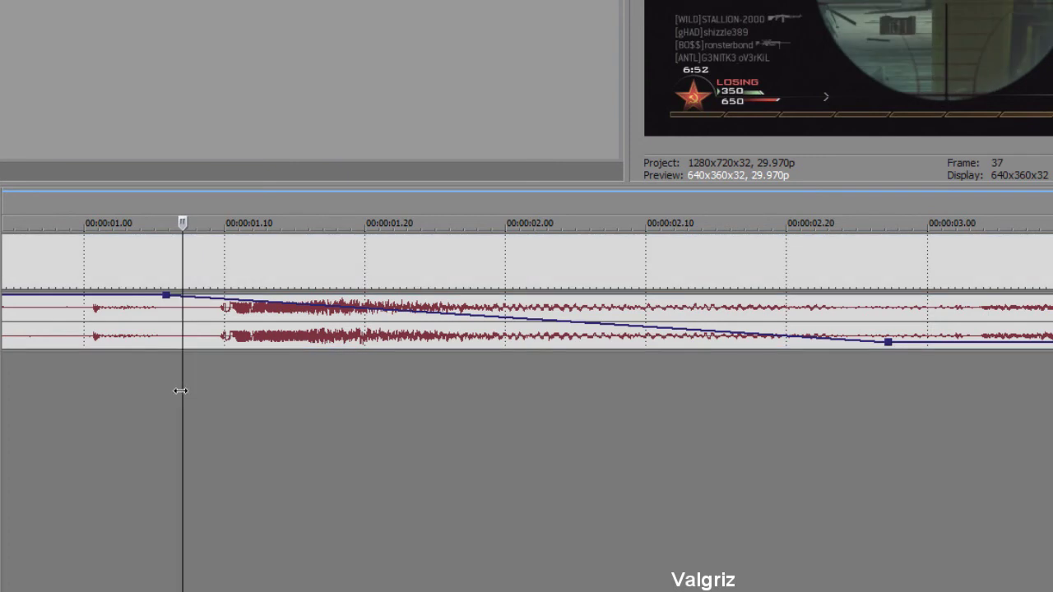
pyautogui.rightClick(558, 322)
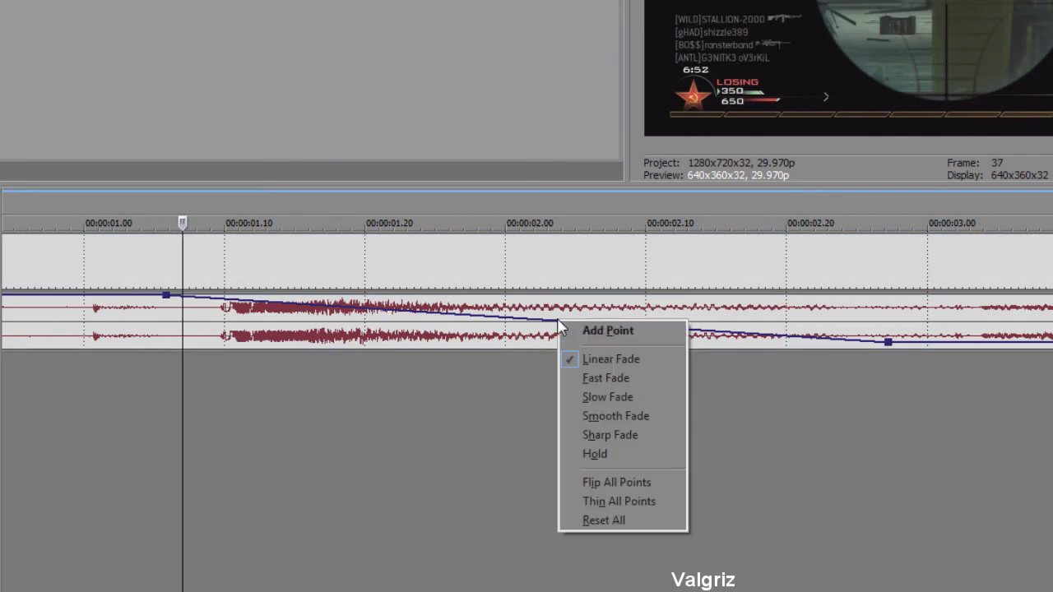
pyautogui.click(612, 378)
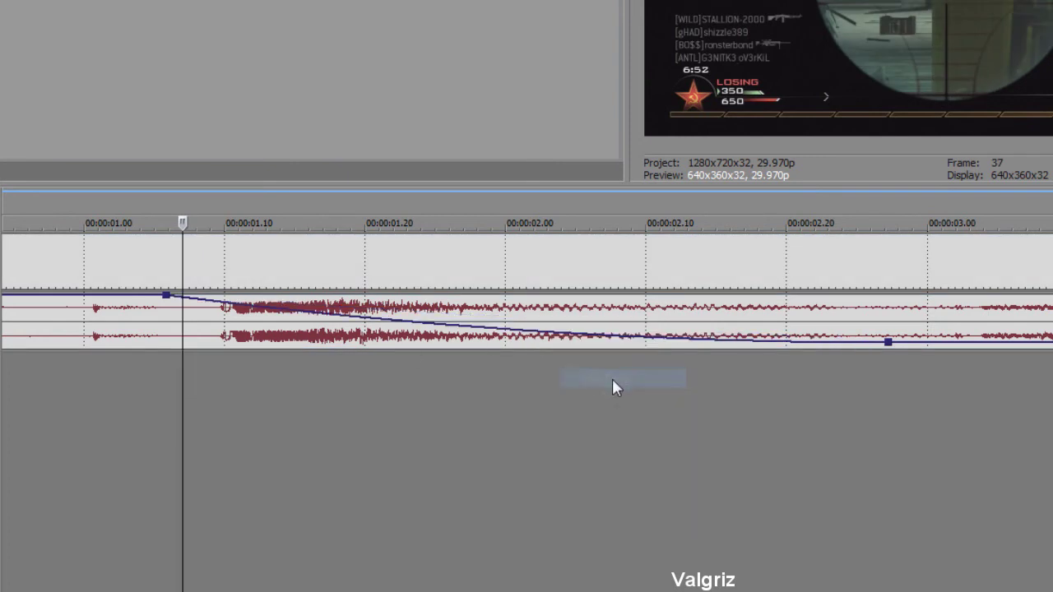
# Step: Set the volume envelope's first fade-down to Slow Fade and place the cursor at the fade's starting point
pyautogui.rightClick(520, 333)
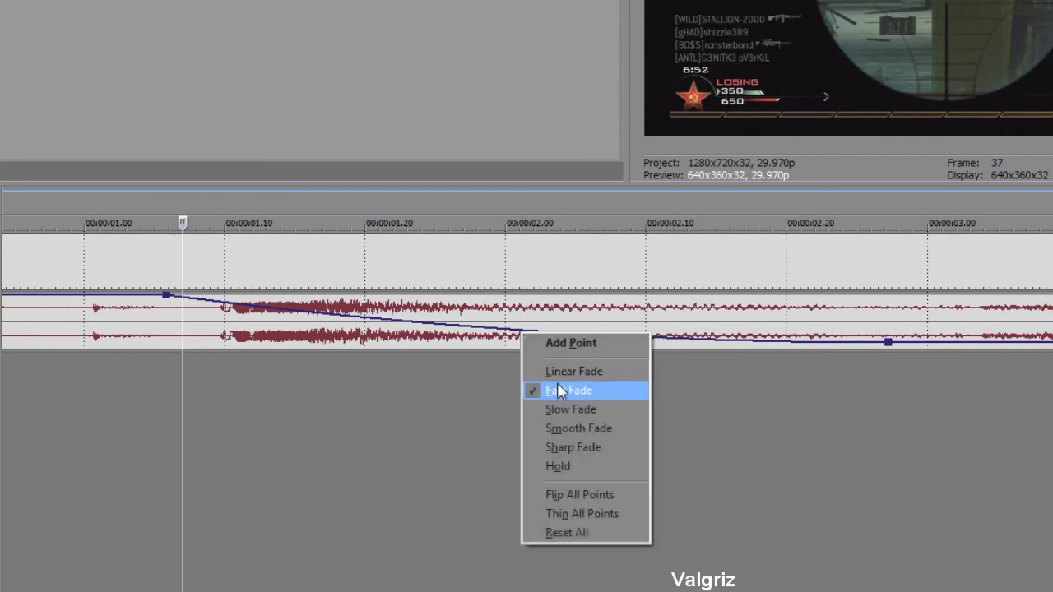
pyautogui.click(562, 410)
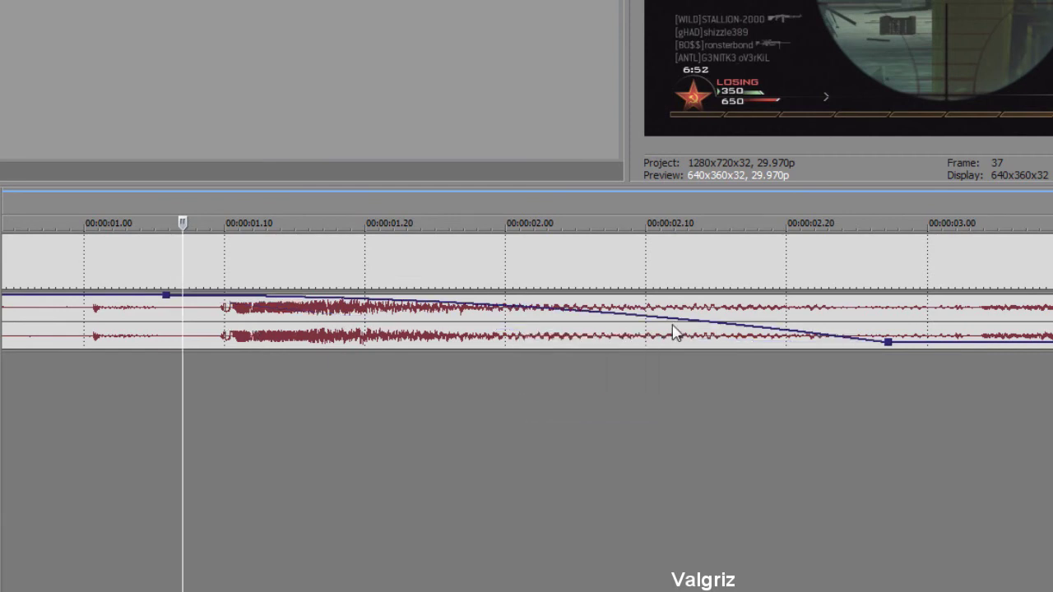
pyautogui.rightClick(635, 319)
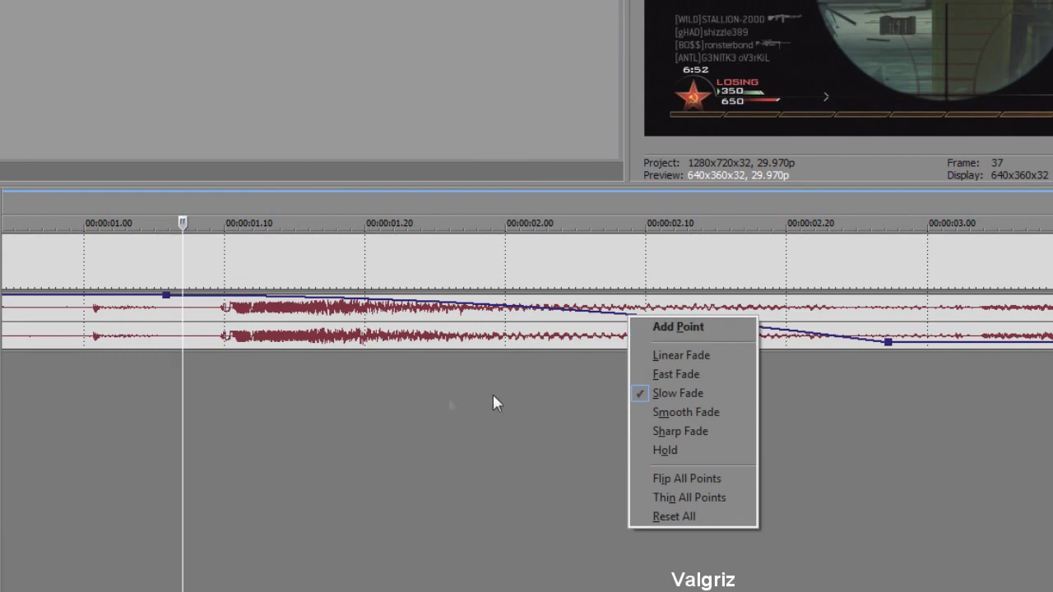
pyautogui.click(171, 420)
pyautogui.scroll(-5, 392, 383)
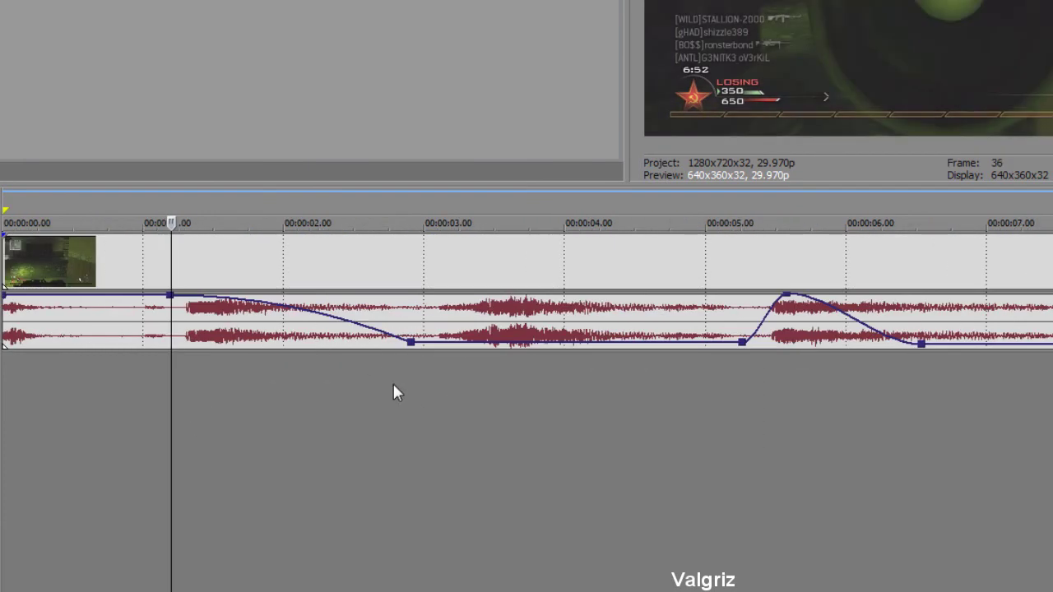
pyautogui.scroll(-2, 275, 359)
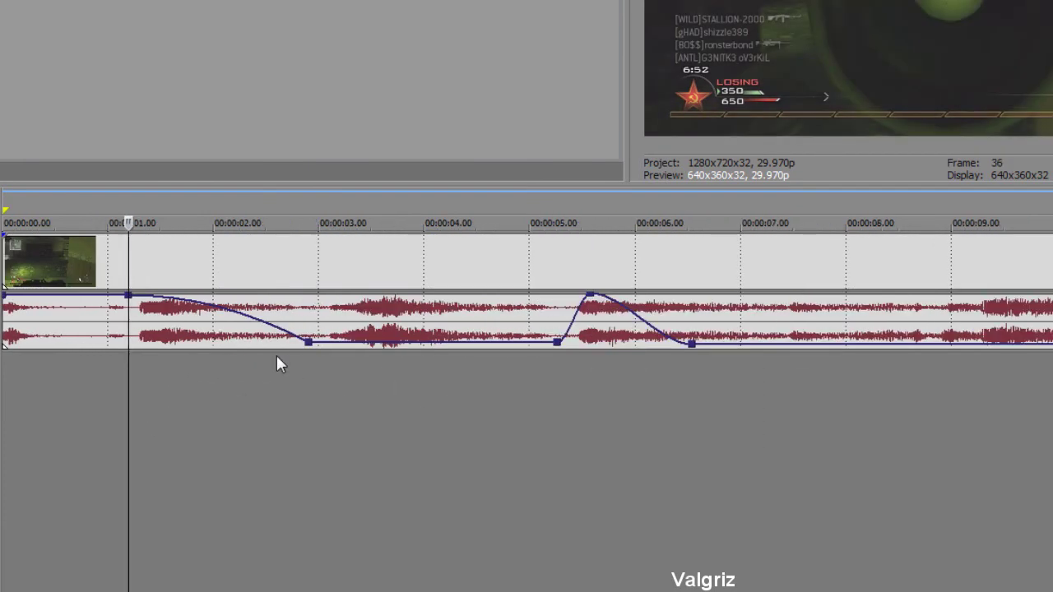
pyautogui.scroll(2, 237, 352)
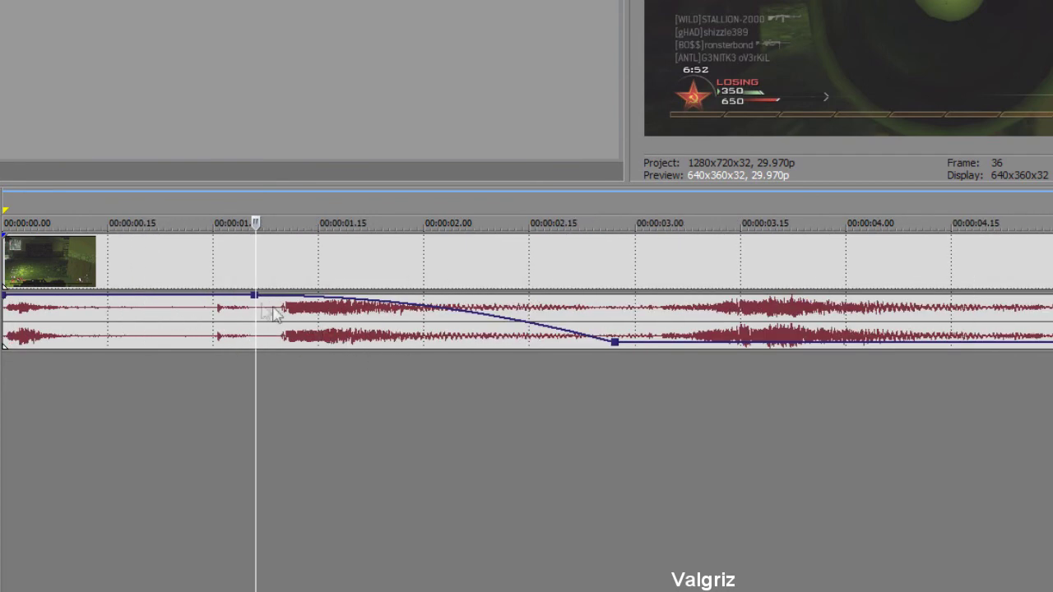
pyautogui.scroll(-3, 625, 358)
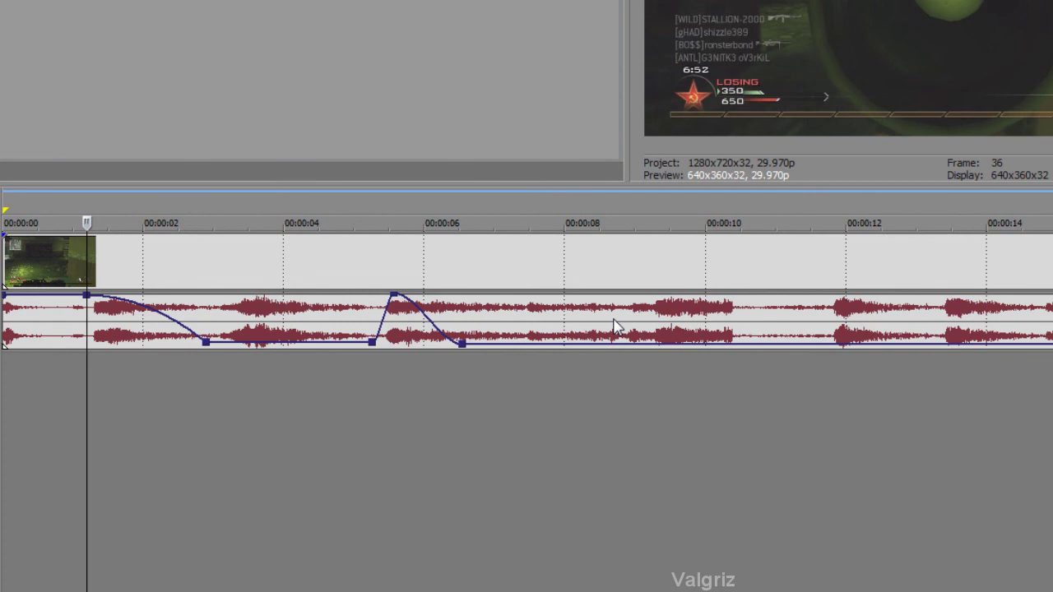
pyautogui.scroll(-1, 615, 326)
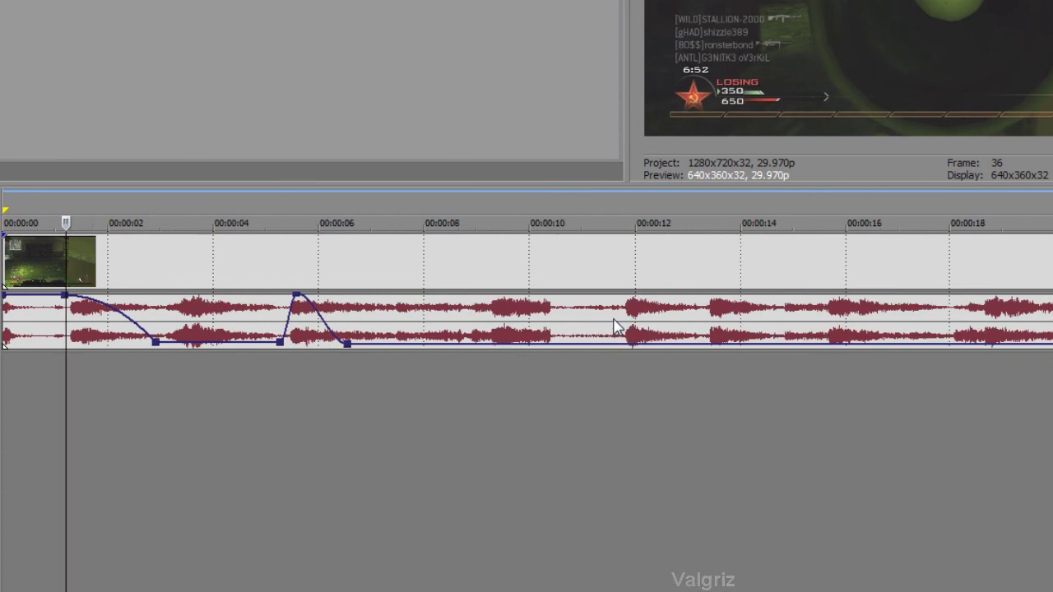